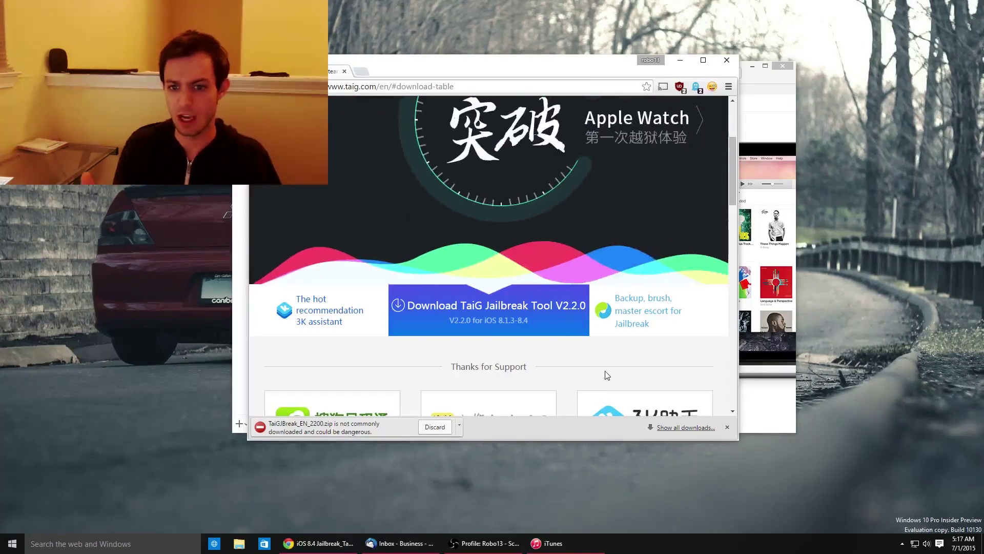
# Scroll up and down the TaiG download page while the TaiGJBreak_EN_2200.zip download is flagged
pyautogui.scroll(-5, 593, 352)
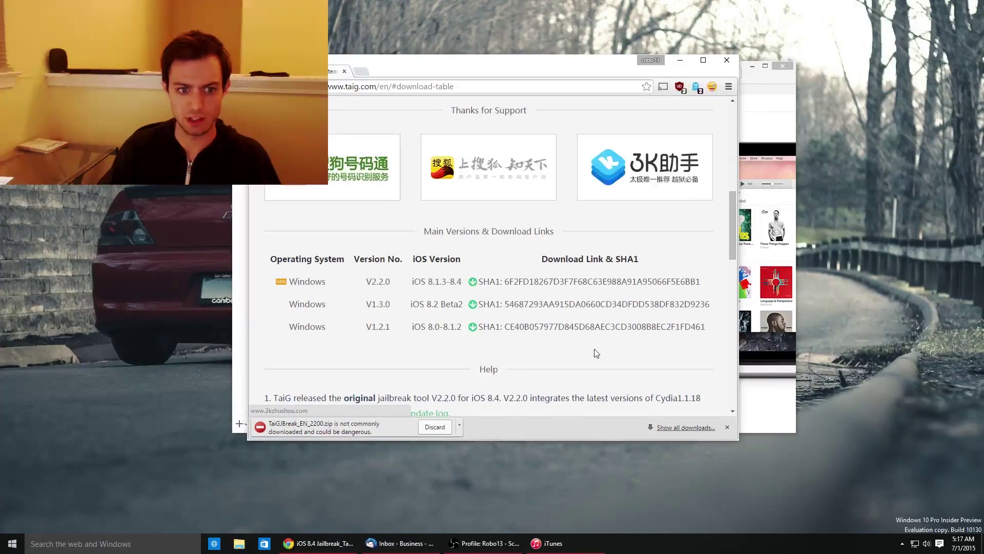
pyautogui.scroll(-5, 595, 352)
pyautogui.scroll(6, 595, 353)
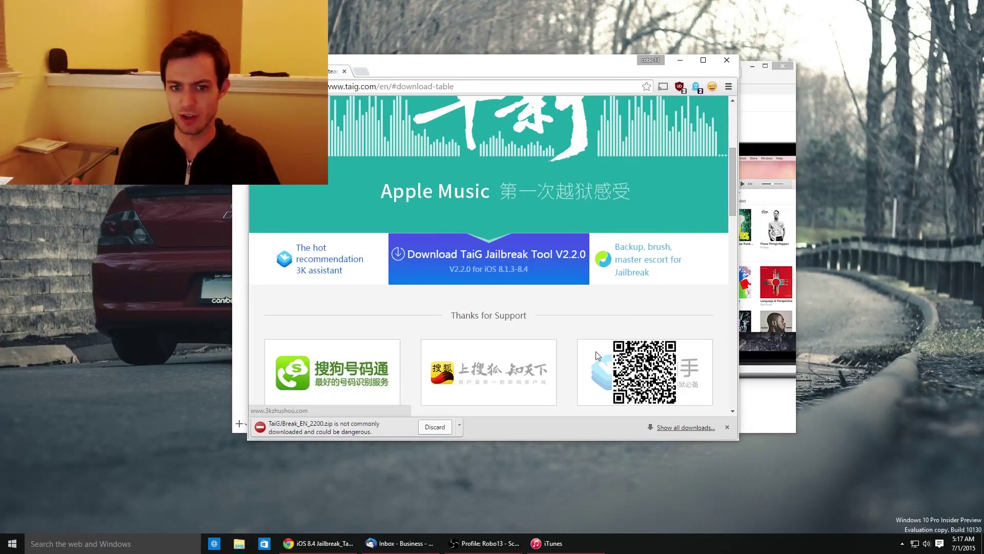
pyautogui.scroll(4, 596, 354)
pyautogui.scroll(-4, 596, 355)
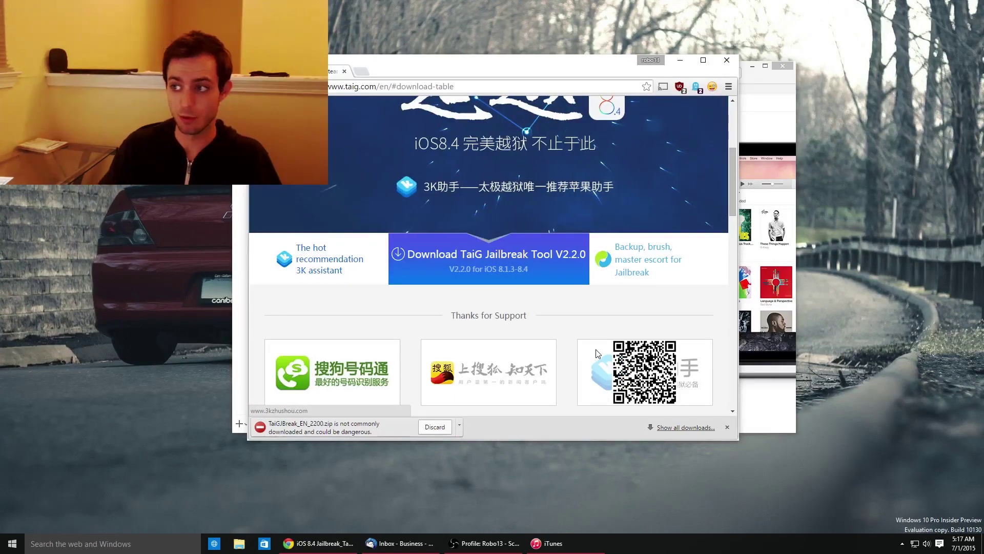
pyautogui.scroll(4, 482, 231)
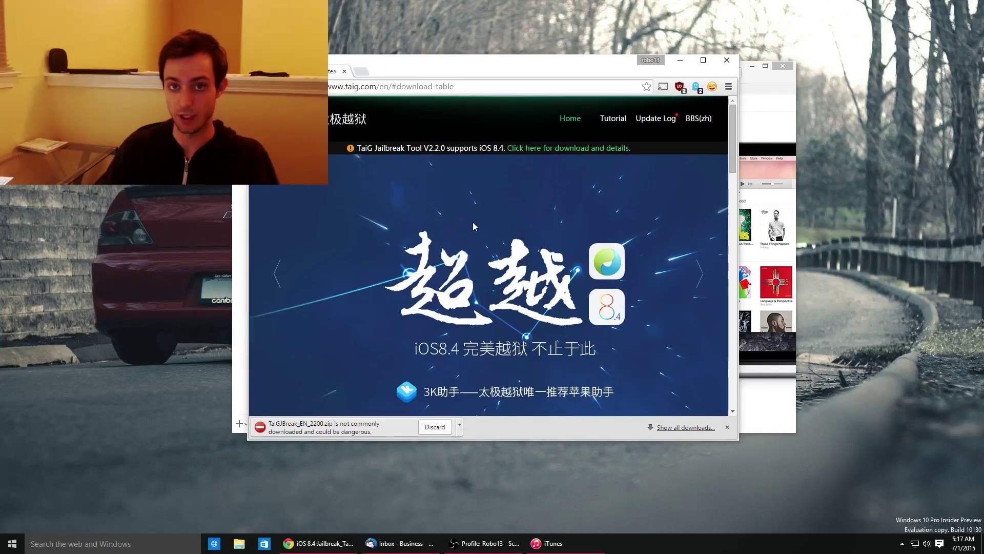
pyautogui.scroll(-4, 461, 216)
pyautogui.scroll(-1, 453, 223)
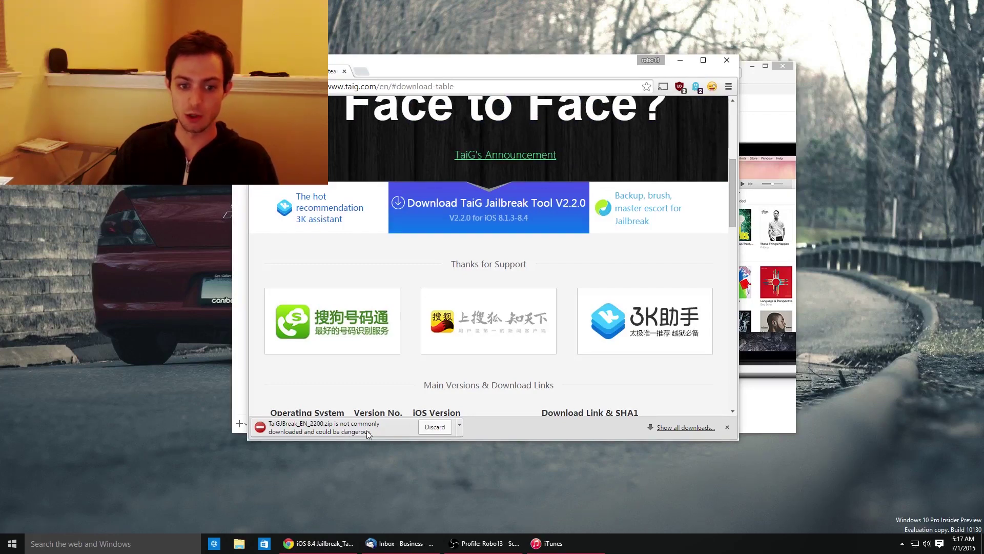
# Keep the flagged zip and extract TaiGJBreak_EN_2200.exe from it in WinRAR
pyautogui.click(459, 427)
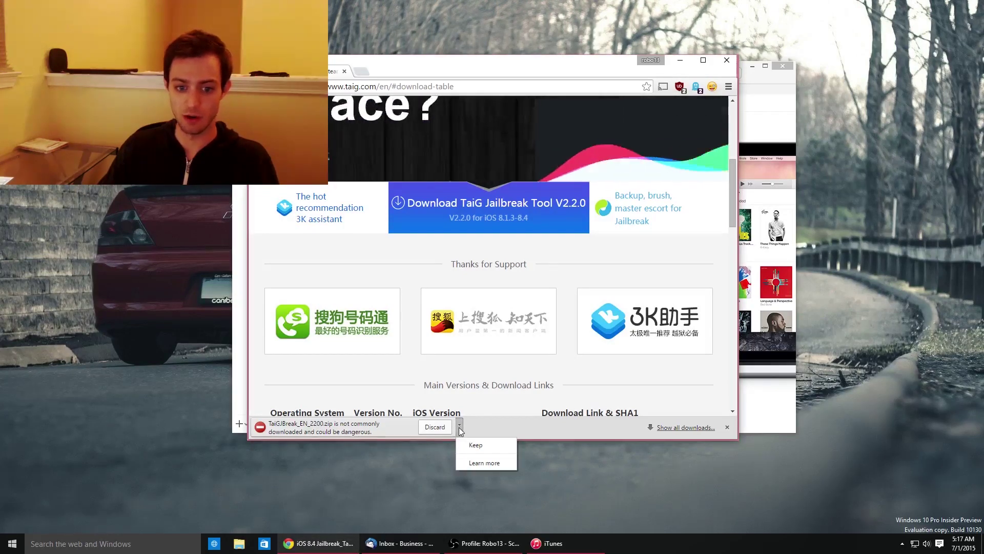
pyautogui.click(468, 446)
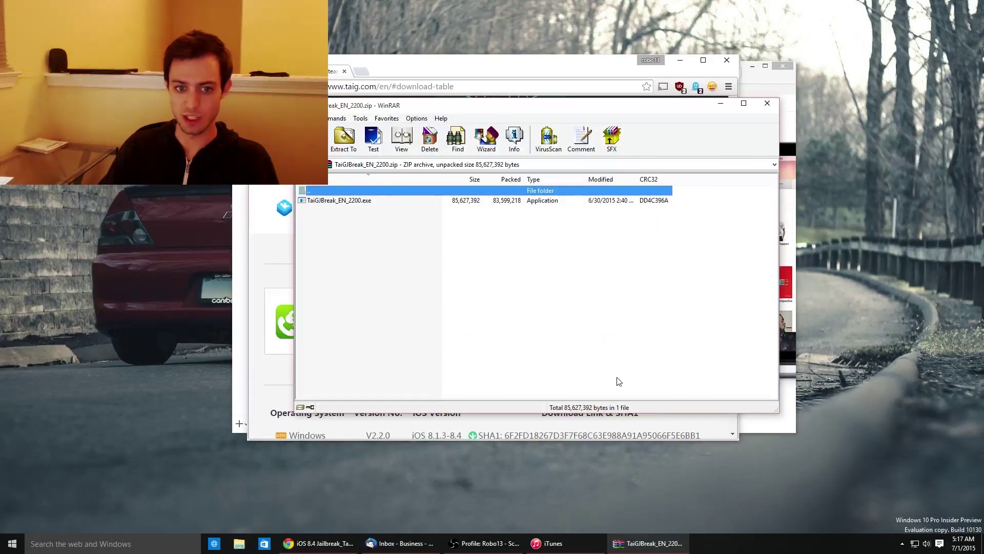
pyautogui.click(345, 203)
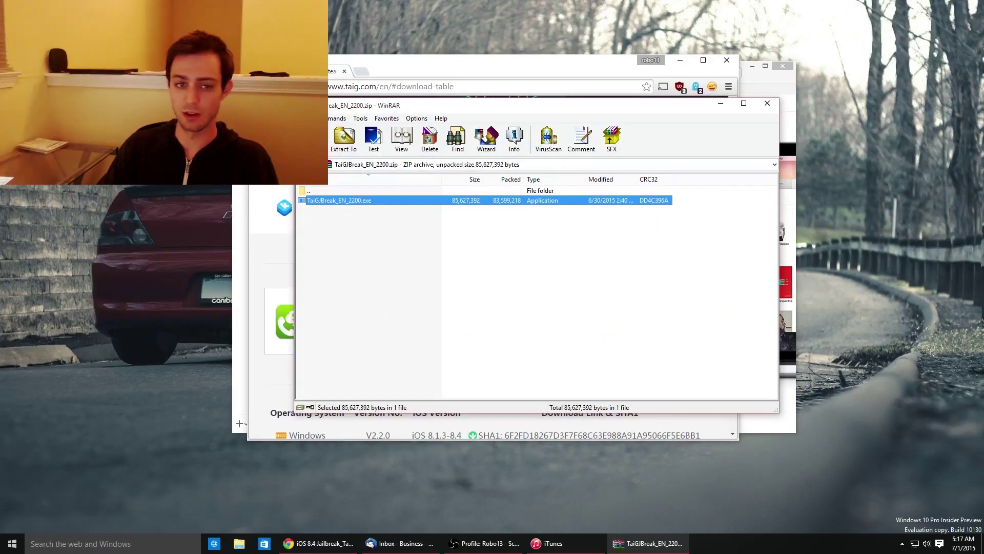
pyautogui.doubleClick(348, 200)
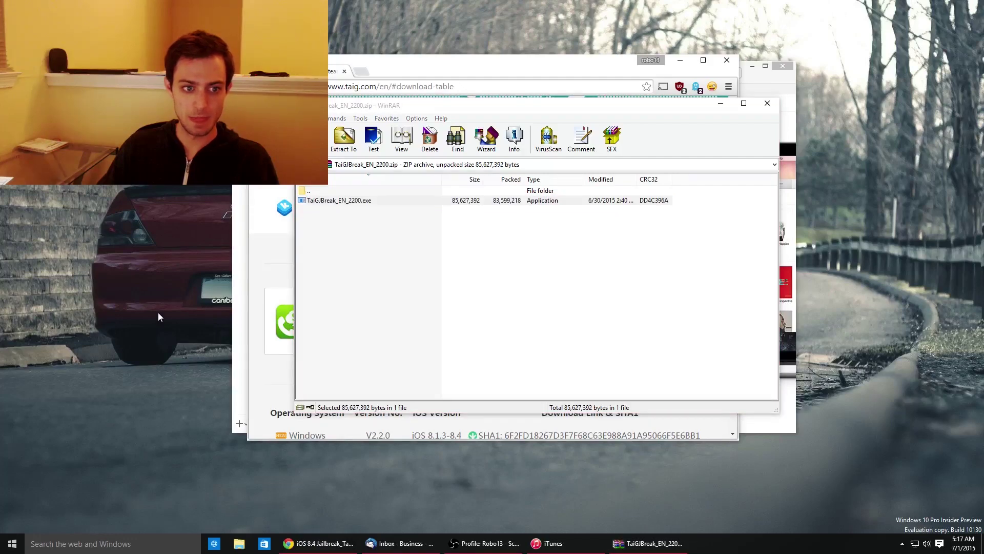
# Keep the extracted exe icon visible when desktop icons are hidden, and close WinRAR
pyautogui.doubleClick(160, 254)
pyautogui.rightClick(171, 239)
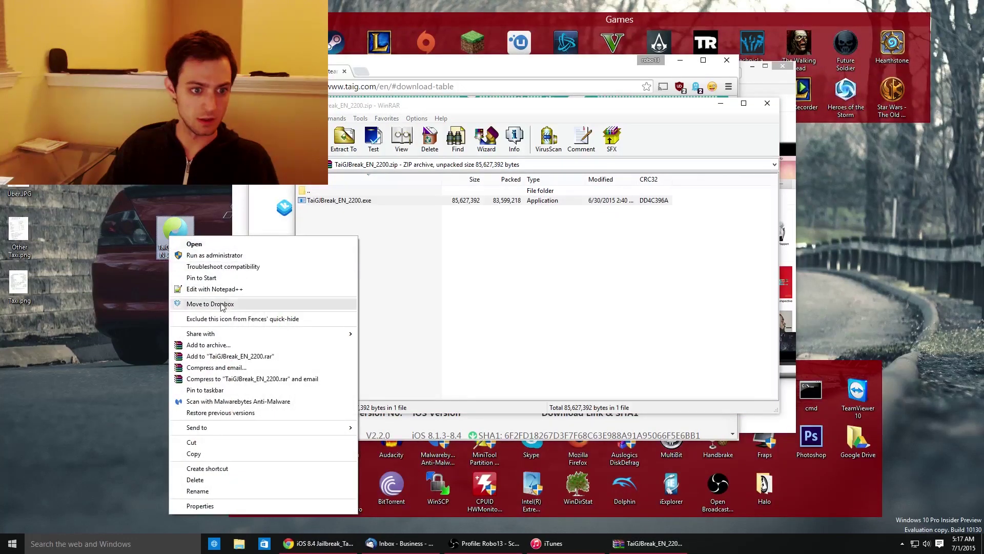
pyautogui.click(223, 319)
pyautogui.doubleClick(181, 265)
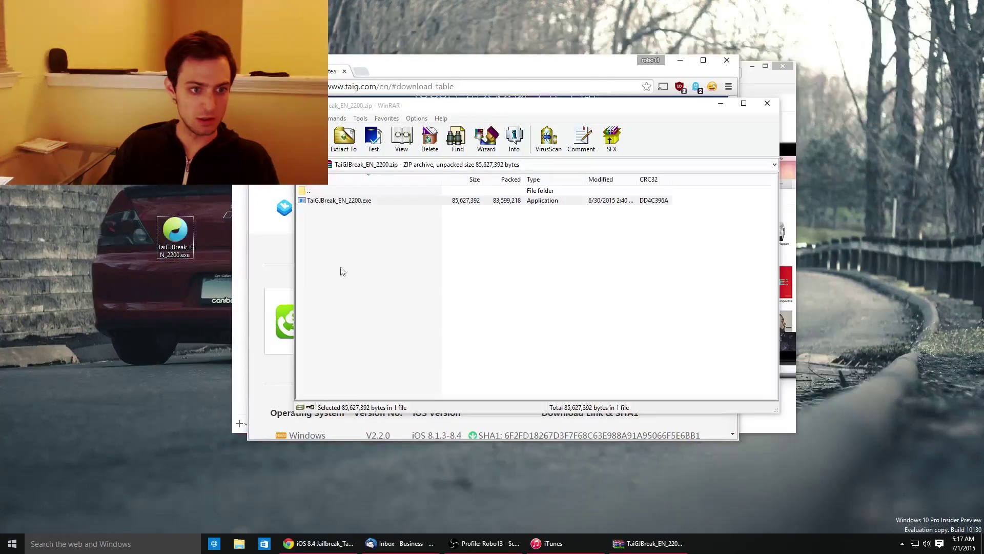
pyautogui.click(772, 104)
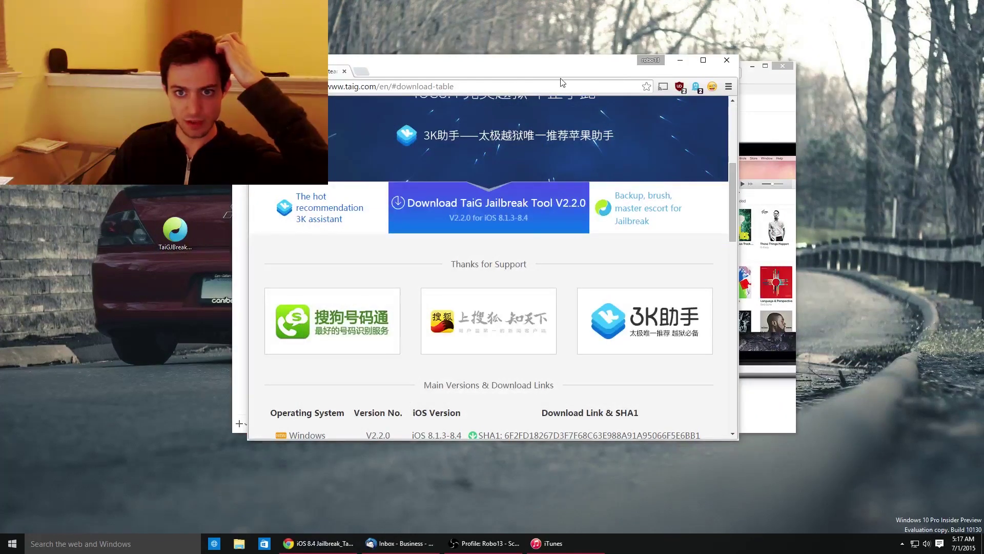
# Minimize Chrome to bring the iTunes window forward
pyautogui.click(680, 65)
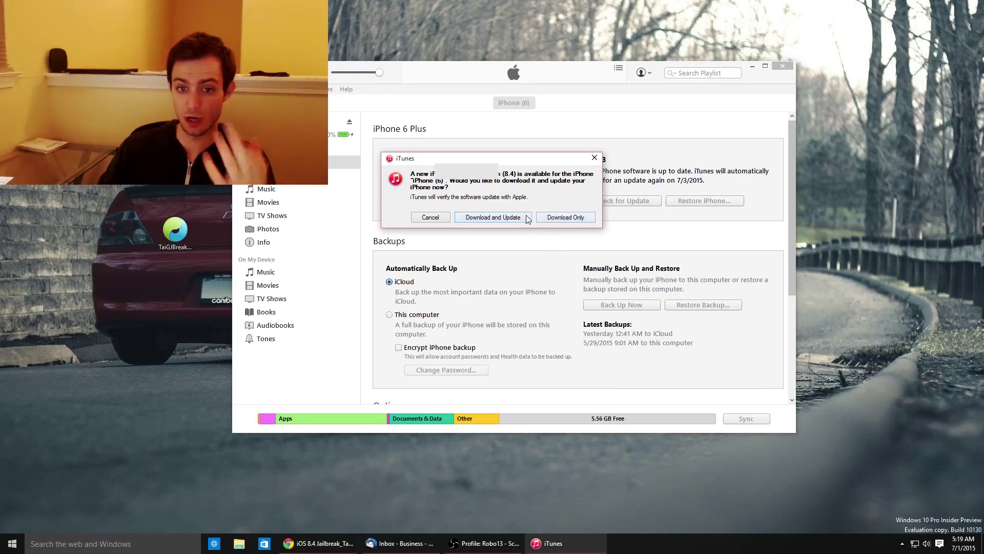
# Download the iOS 8.4 update without installing, accept the licence, and show download progress
pyautogui.click(569, 216)
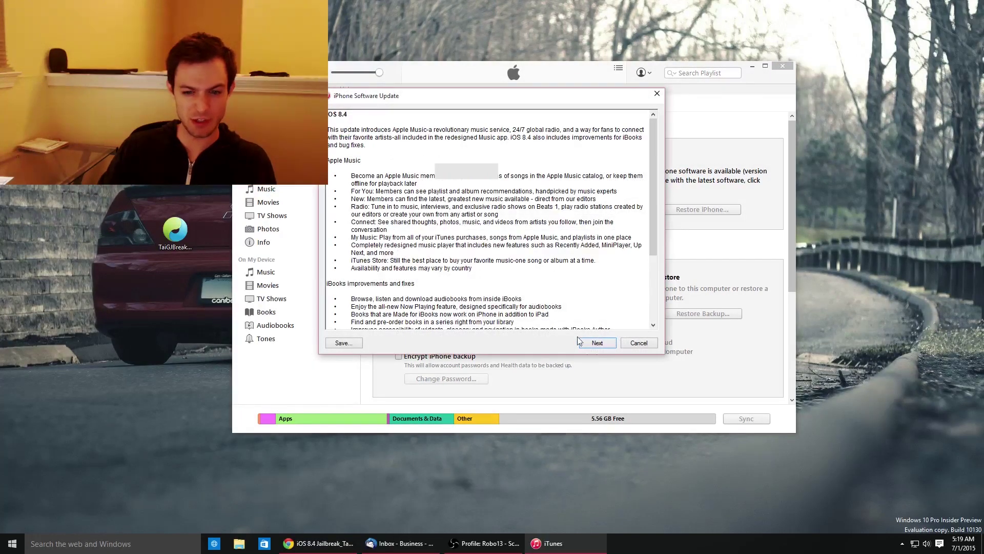
pyautogui.click(585, 343)
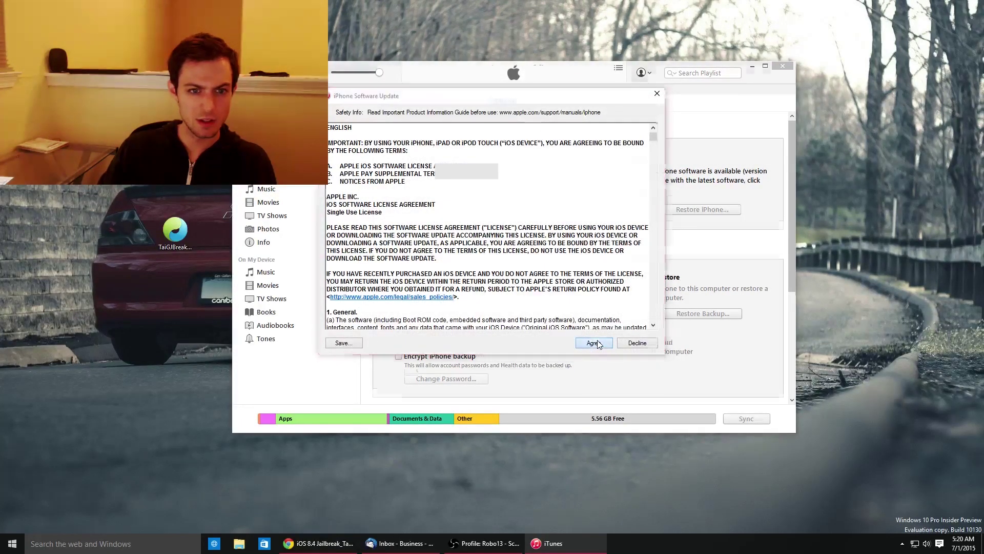
pyautogui.click(594, 343)
pyautogui.click(738, 72)
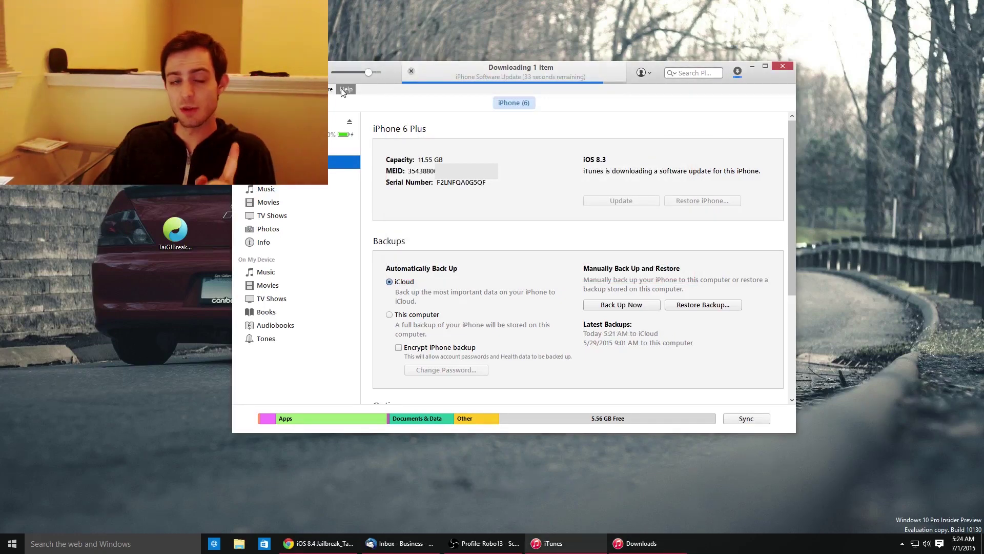
pyautogui.click(343, 89)
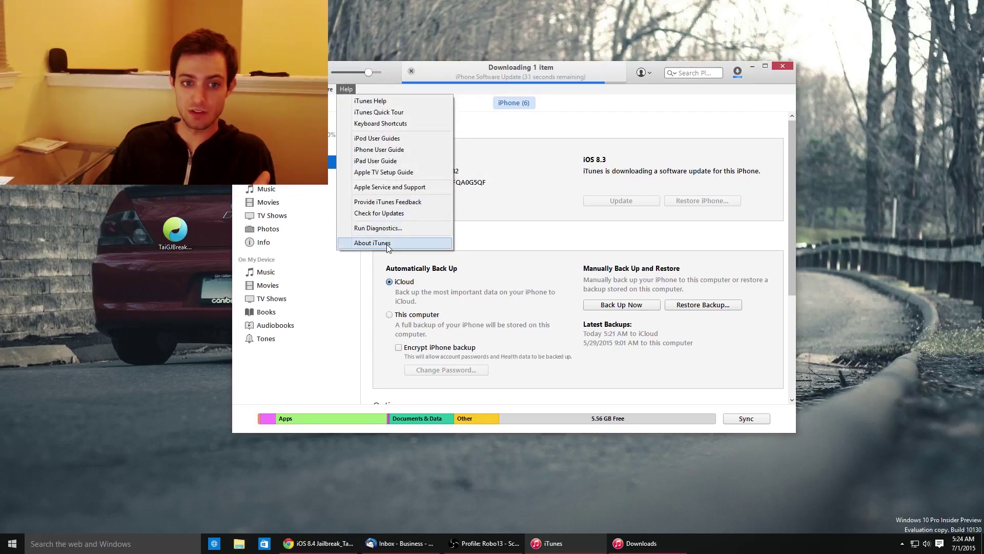
pyautogui.click(388, 245)
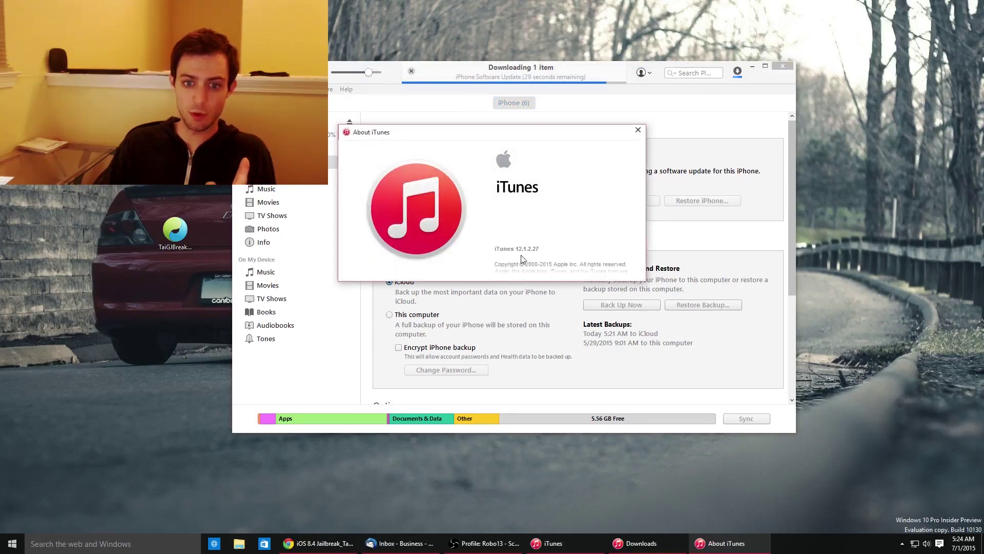
pyautogui.click(636, 132)
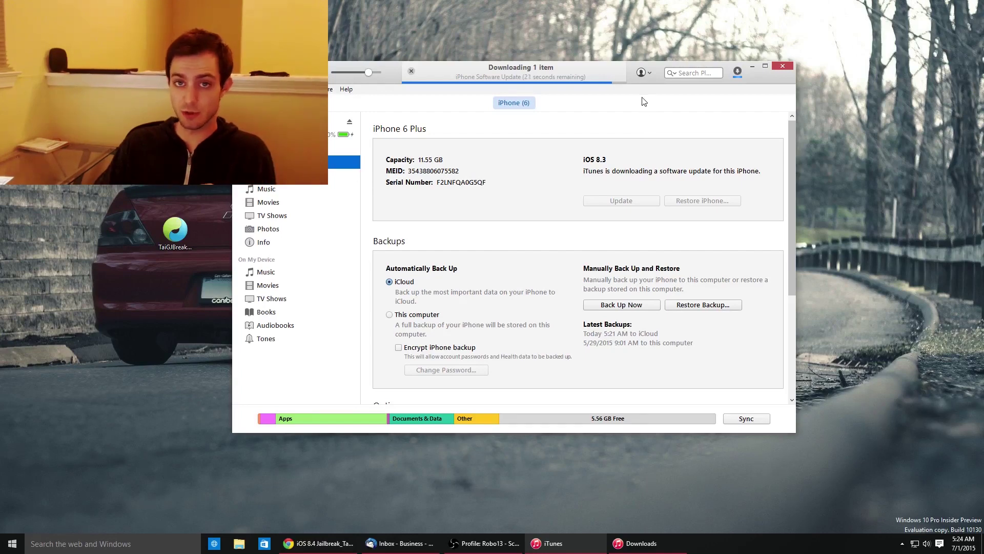
pyautogui.click(346, 90)
pyautogui.click(373, 243)
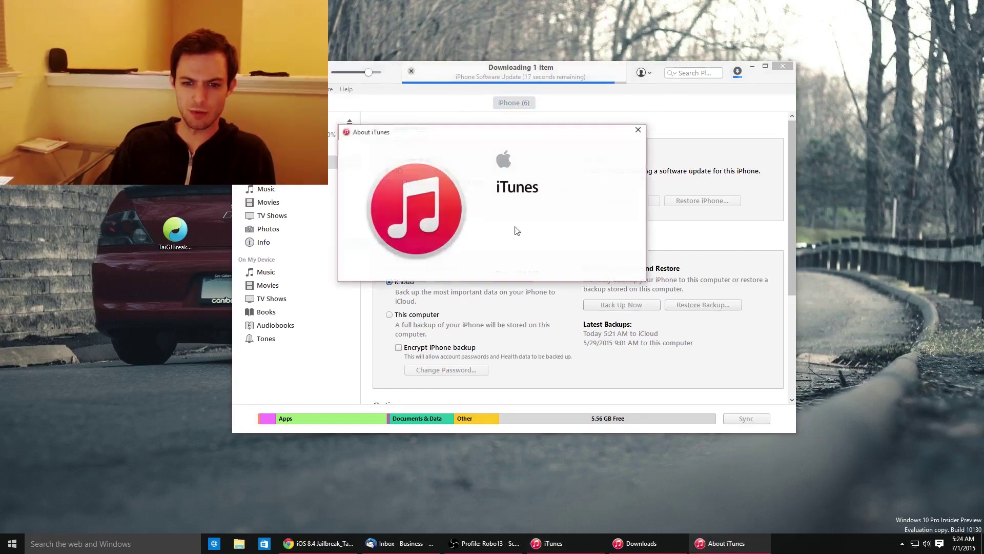
pyautogui.click(638, 129)
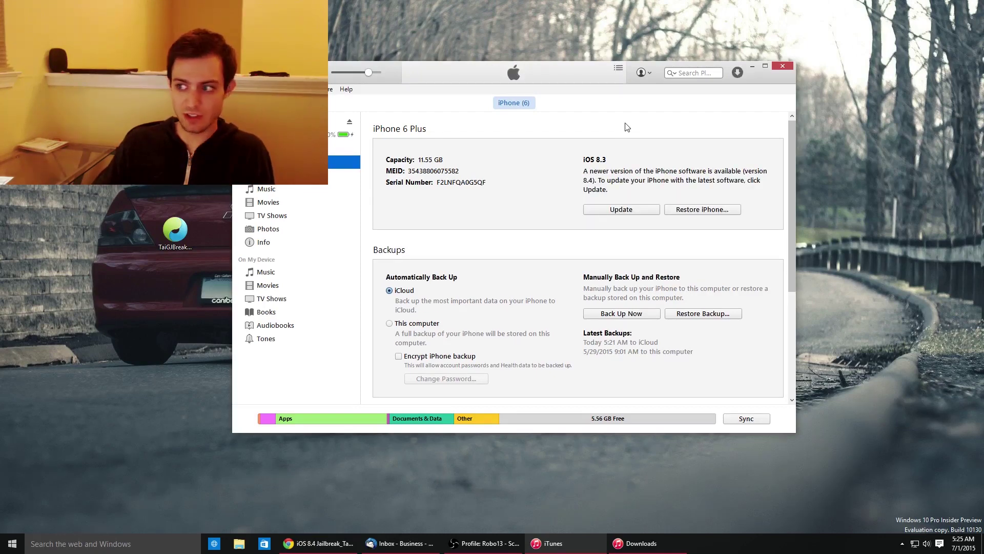
# Update the iPhone to iOS 8.4, ignoring the purchased-items warning and skipping the backup
pyautogui.click(629, 208)
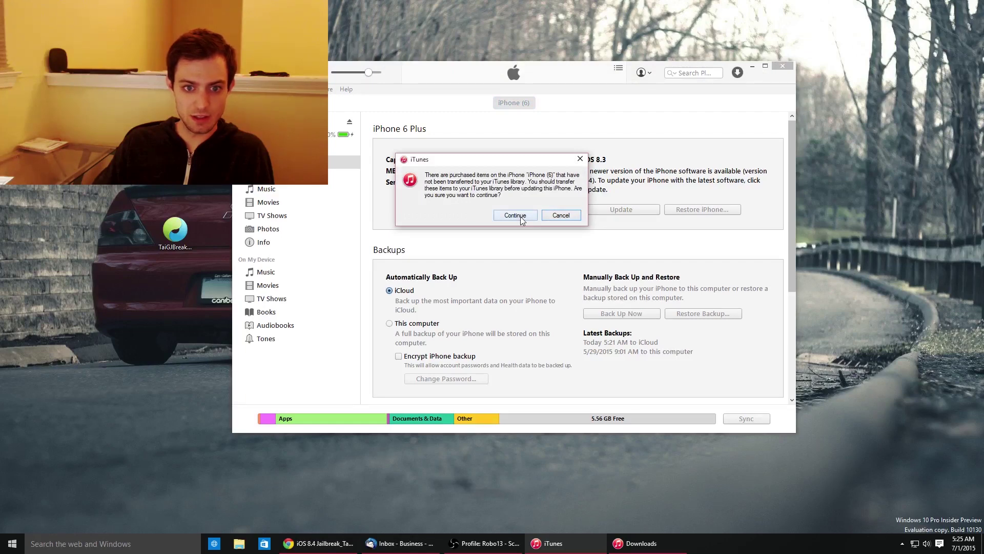
pyautogui.click(521, 217)
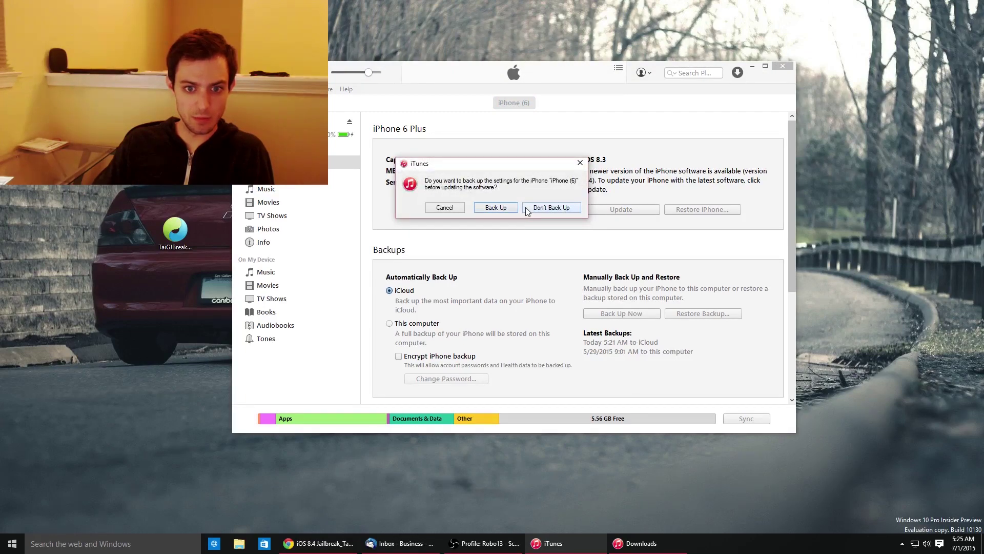
pyautogui.click(526, 208)
pyautogui.click(525, 207)
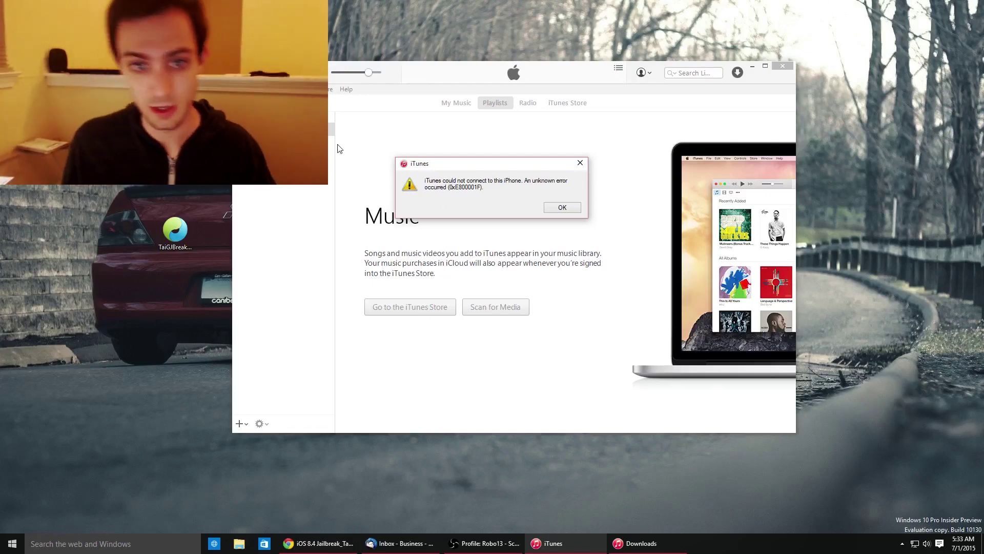
# Dismiss the 0xE800001F error, minimize iTunes, close Downloads, and launch TaiGJBreak from the desktop
pyautogui.click(562, 207)
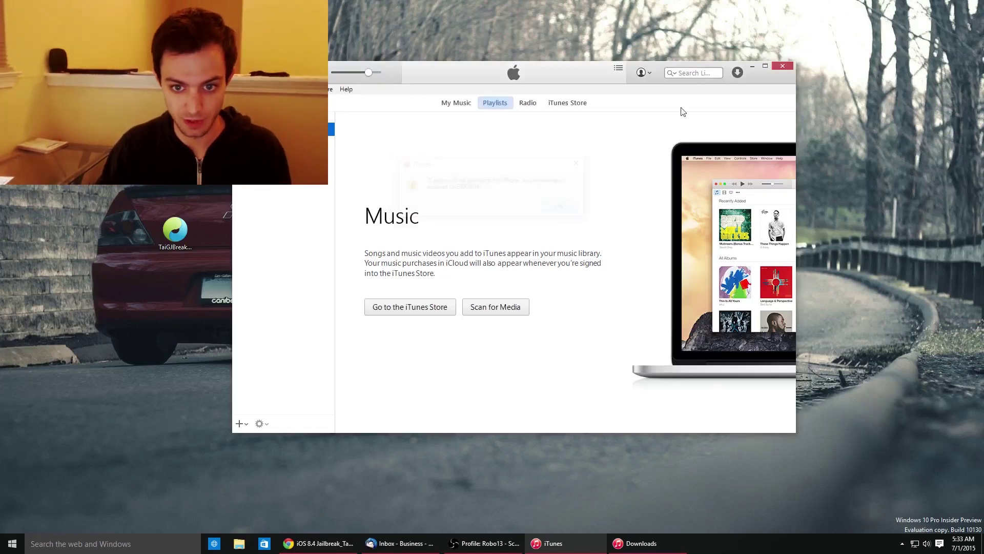
pyautogui.click(752, 66)
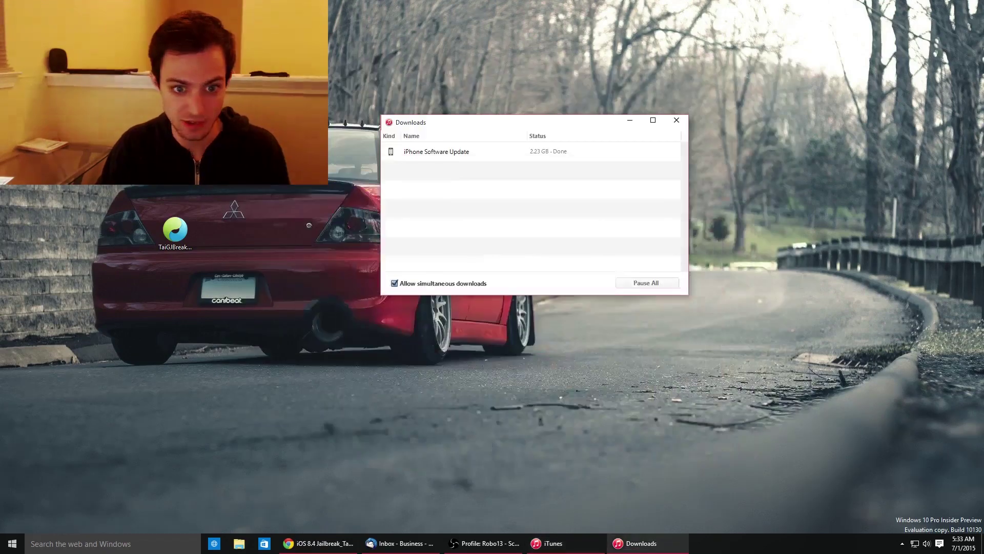
pyautogui.click(677, 120)
pyautogui.moveTo(177, 230); pyautogui.dragTo(383, 200)
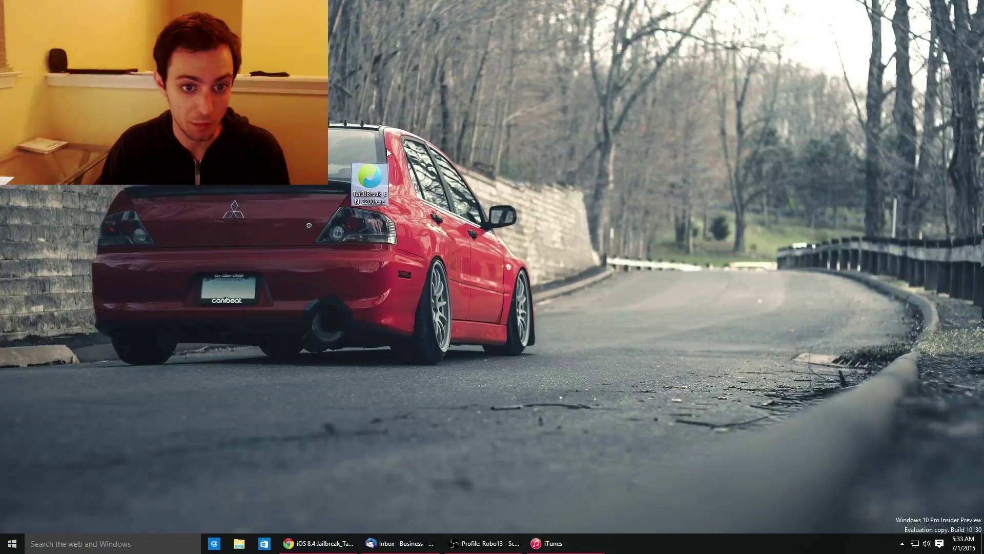
pyautogui.doubleClick(369, 204)
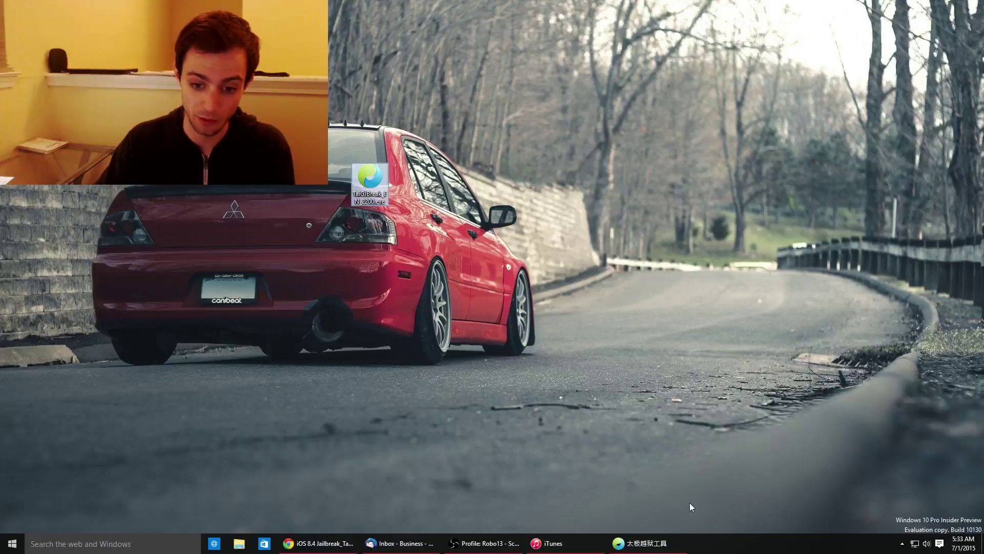
# Show the TaiG window, uncheck 3K Assistant so only Cydia 1.1.18 stays selected, and close the promo
pyautogui.click(647, 543)
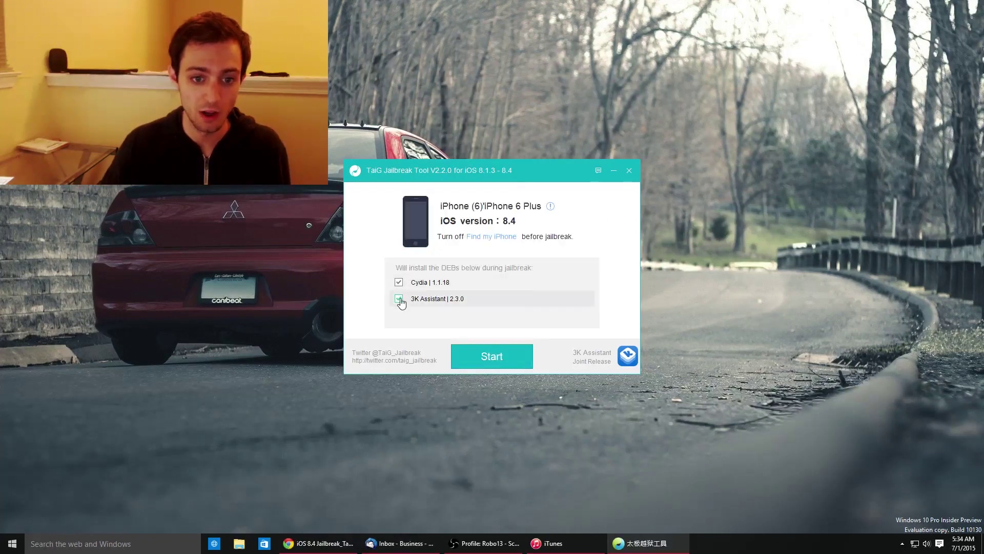
pyautogui.click(400, 300)
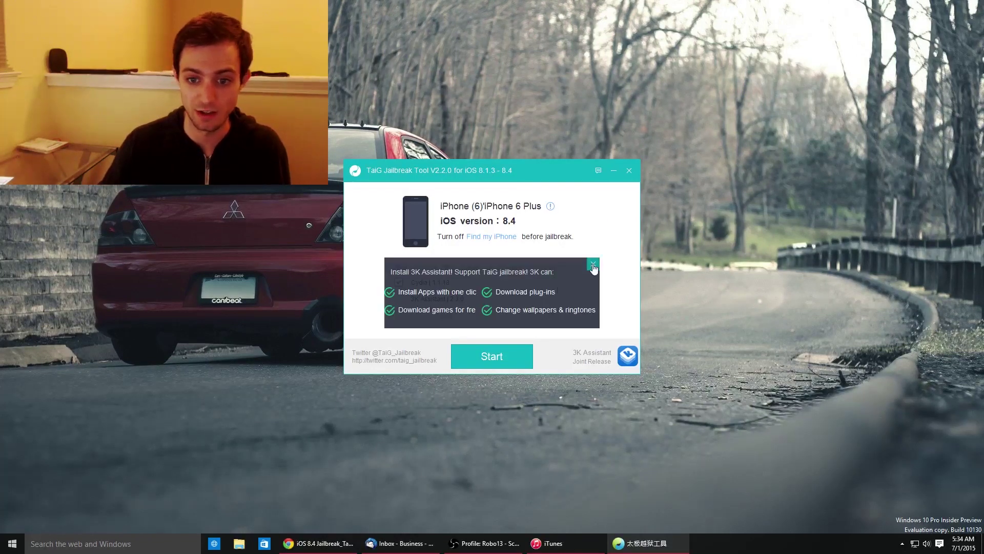
pyautogui.click(593, 266)
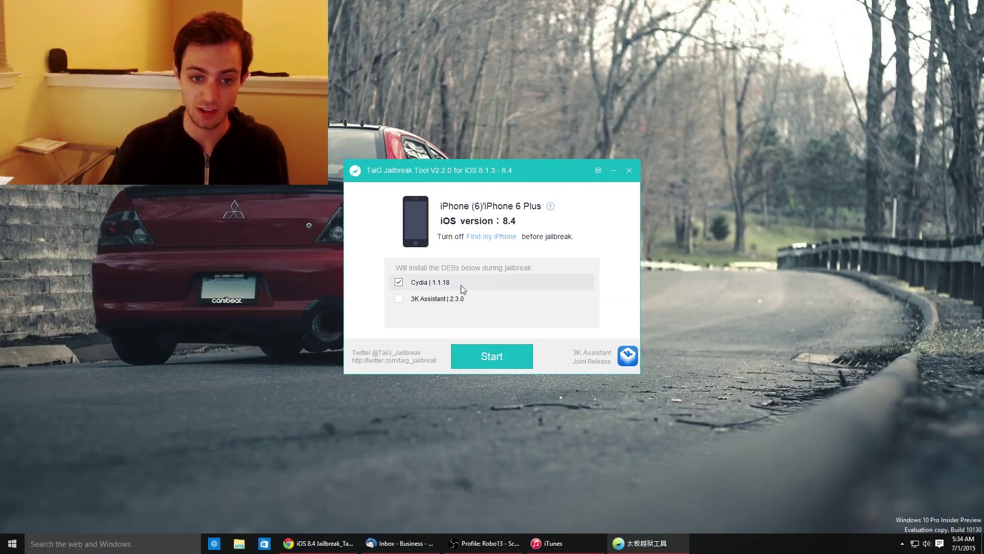
# Start the jailbreak and let it run until 'Jailbreak succeeded!' appears
pyautogui.click(501, 364)
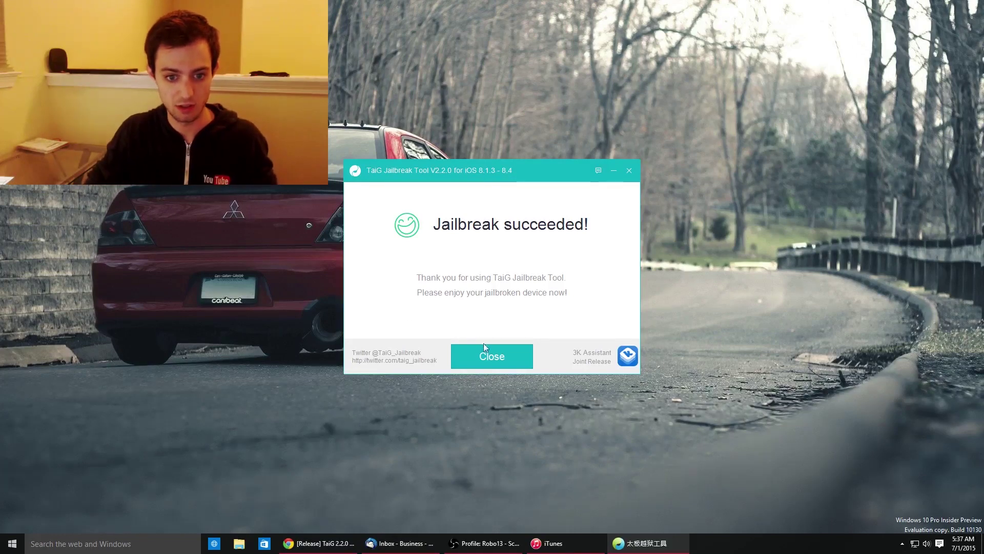
# Close the TaiG Jailbreak Tool window after the success message
pyautogui.click(500, 356)
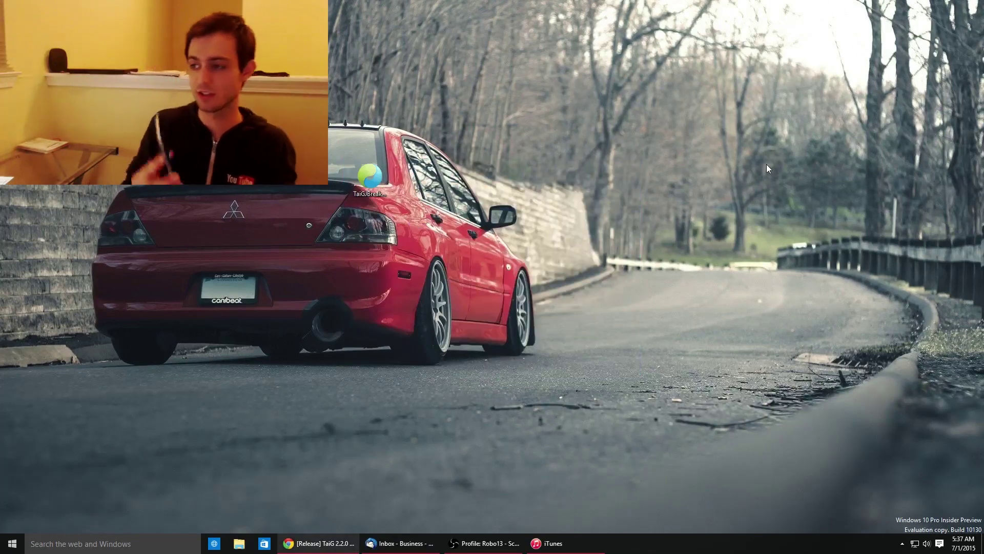